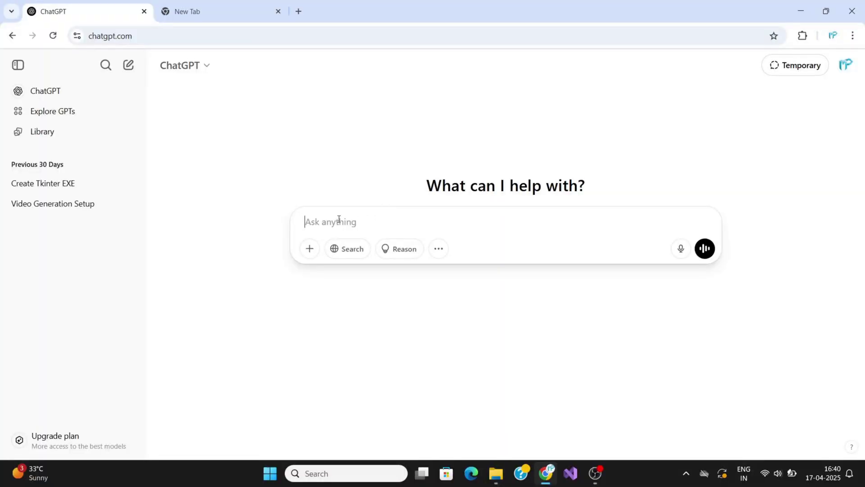
text(Write a )
text(youtube )
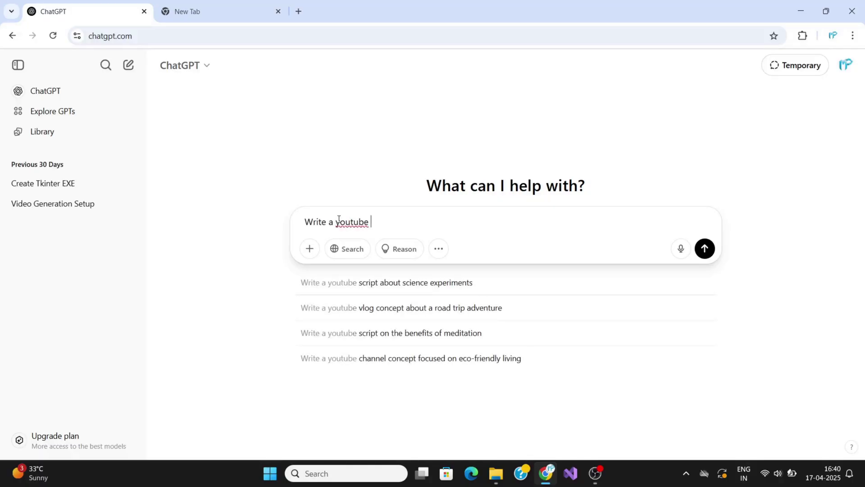
text(short)
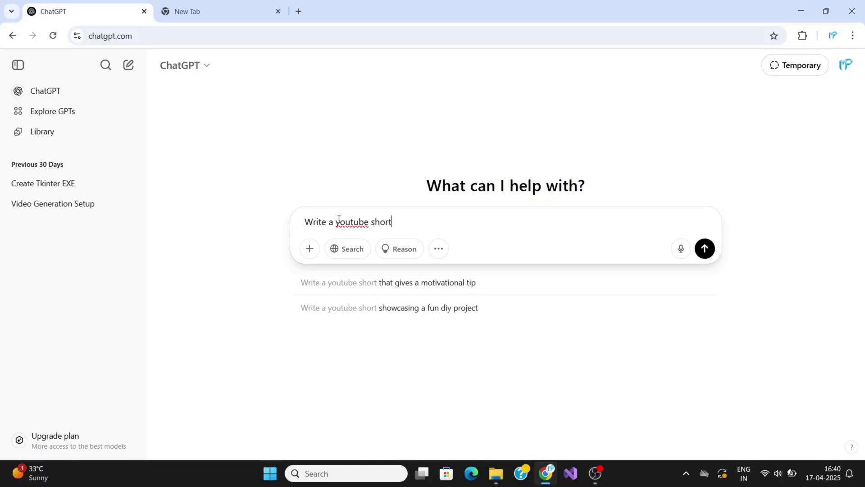
text(s script)
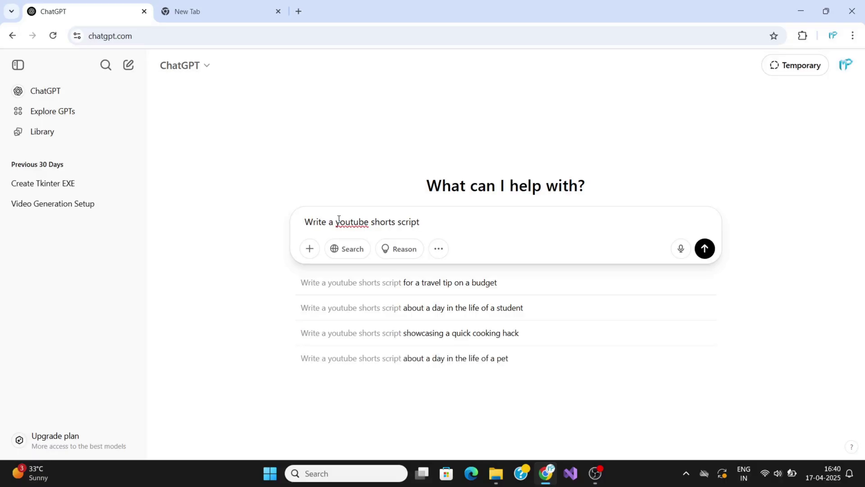
text( for A)
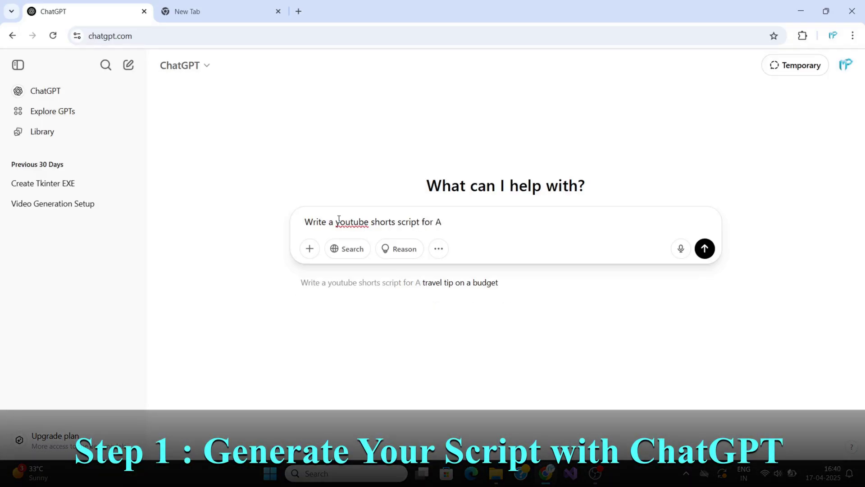
text(I Agent)
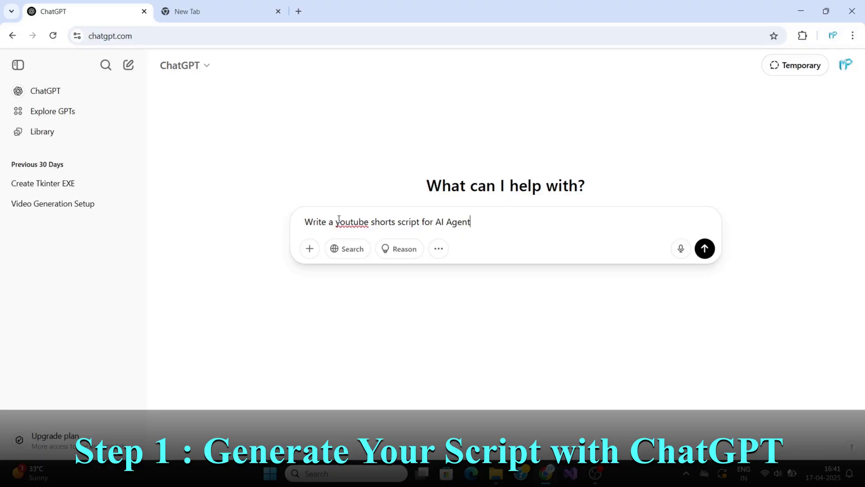
text( with its us)
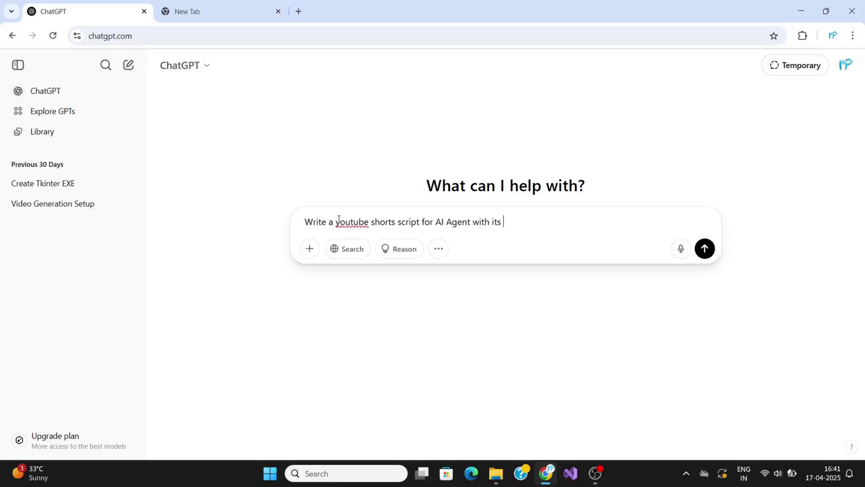
text(e case and application in less than 60 sec.)
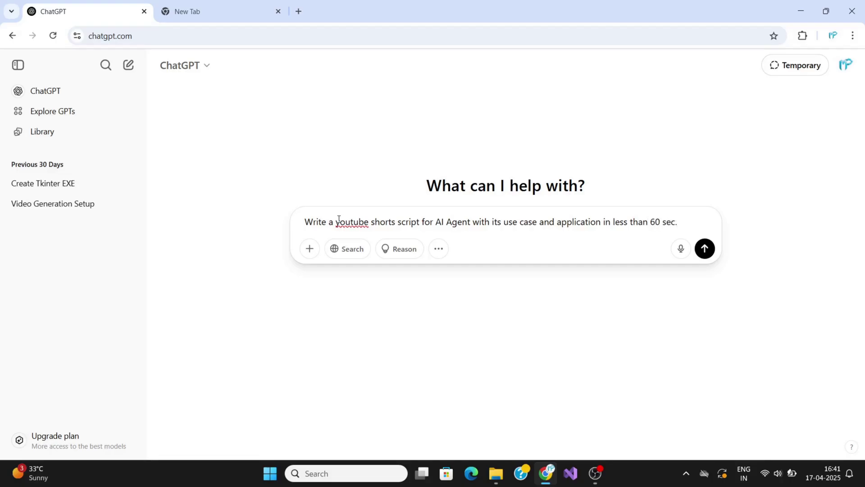
Send the AI Agents Shorts script request to ChatGPT and review the generated script
key(Return)
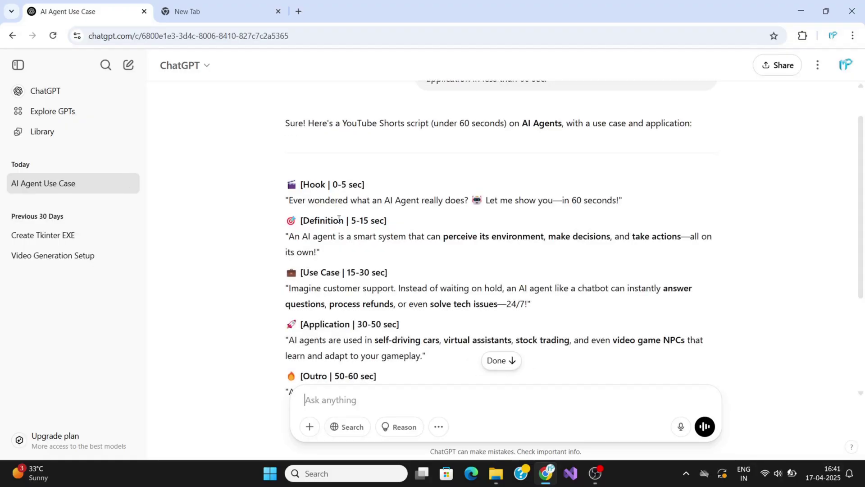
scroll(455, 224, down, 3)
scroll(455, 228, up, 1)
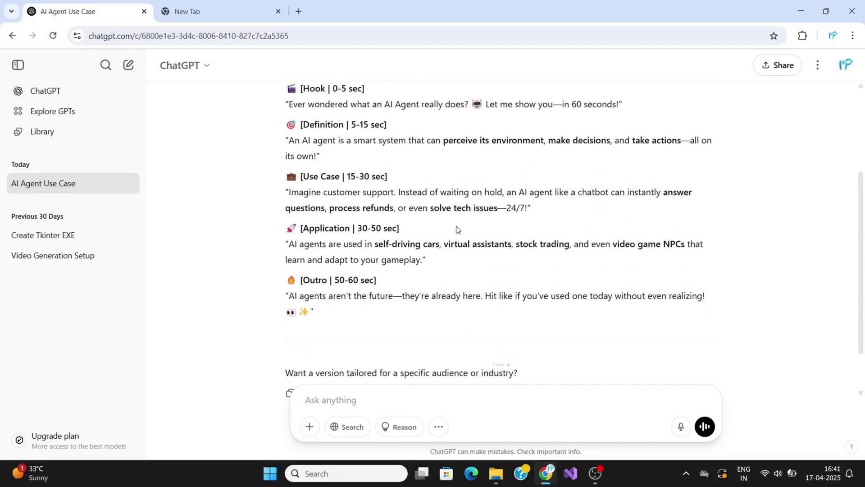
scroll(457, 230, up, 1)
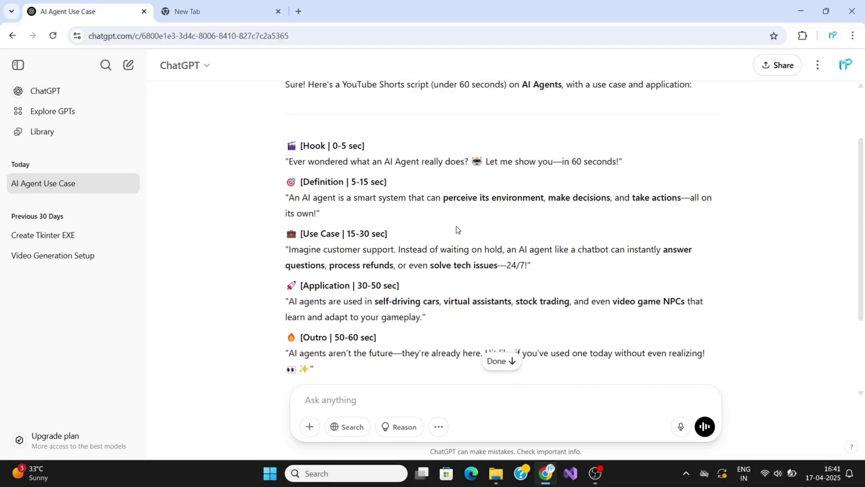
scroll(457, 230, down, 1)
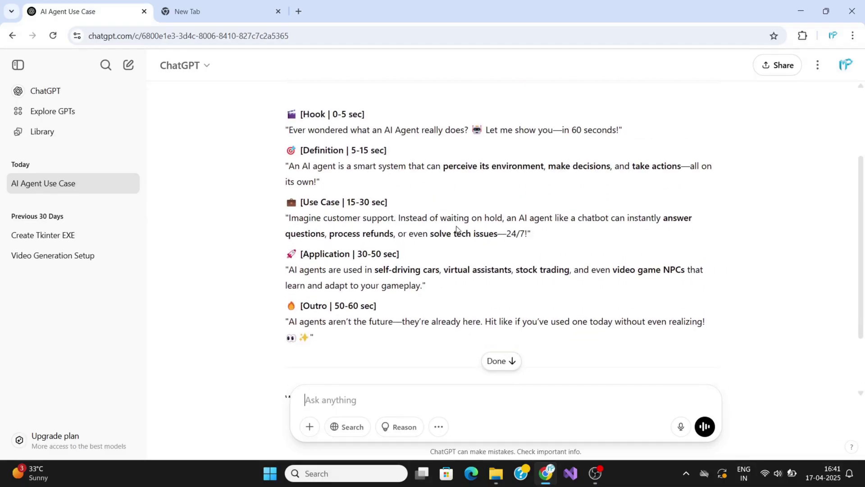
Load invideo.io in a new tab, log in, and bring up the Create short video form
click(233, 11)
text(in)
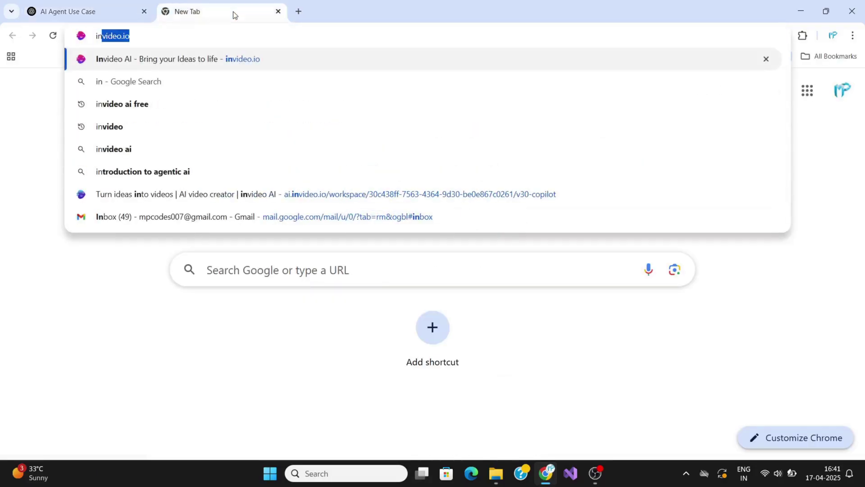
text(video.io)
key(Return)
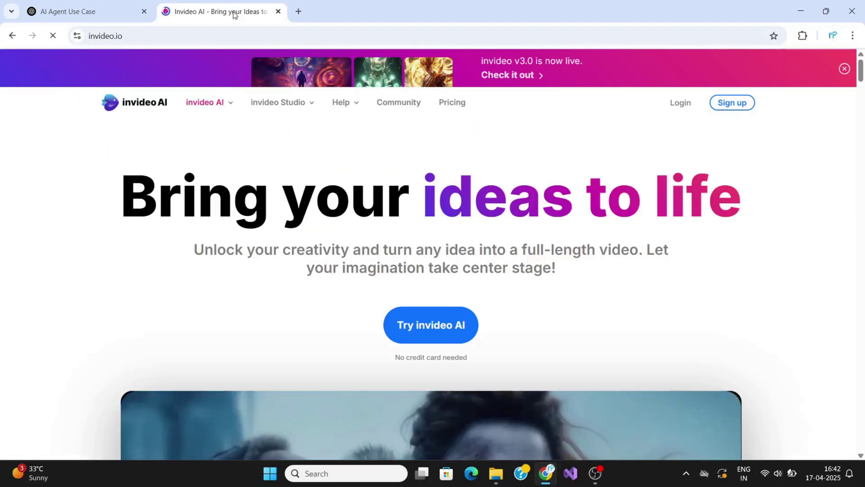
click(674, 105)
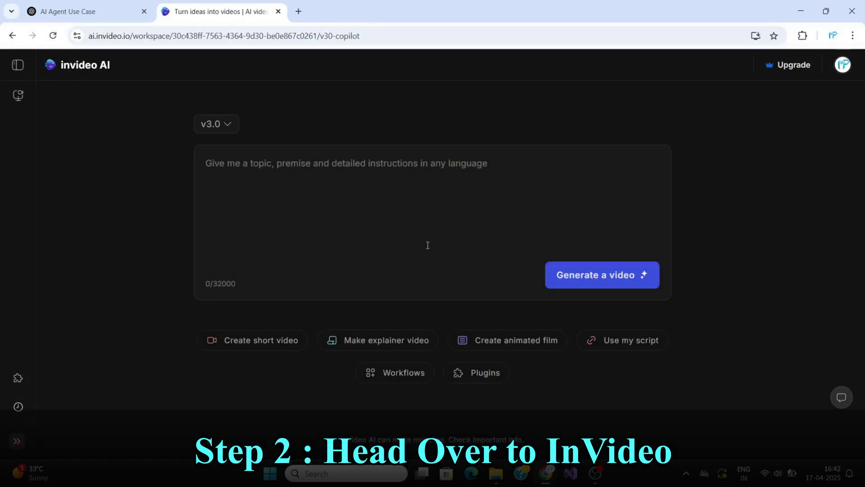
key(XF86MonBrightnessDown)
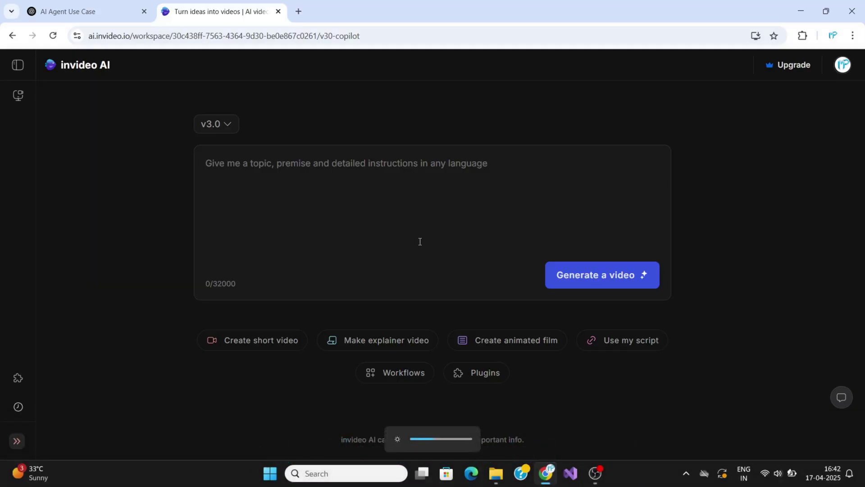
click(419, 241)
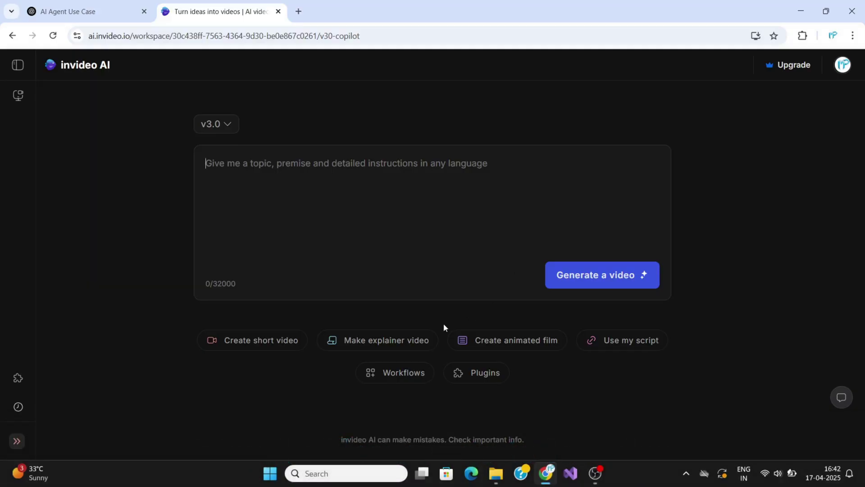
click(275, 344)
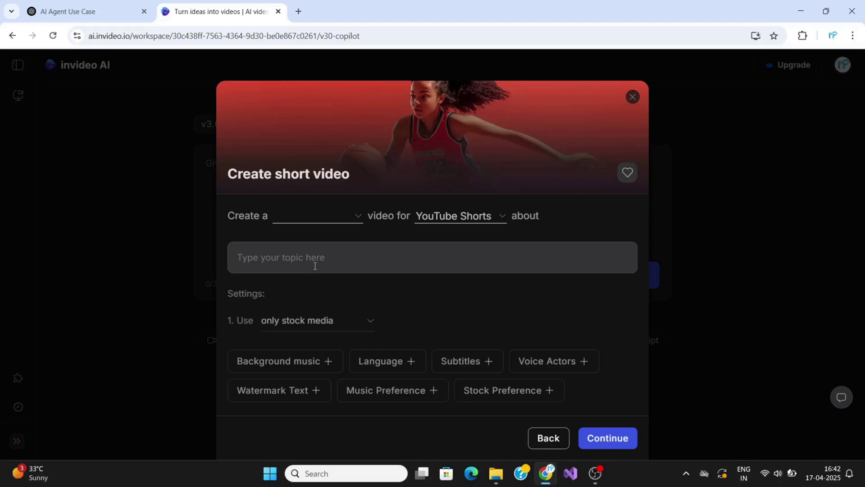
Get a Short title from ChatGPT and copy 'What is an AI Agent? Explained in 60 Seconds!'
click(78, 11)
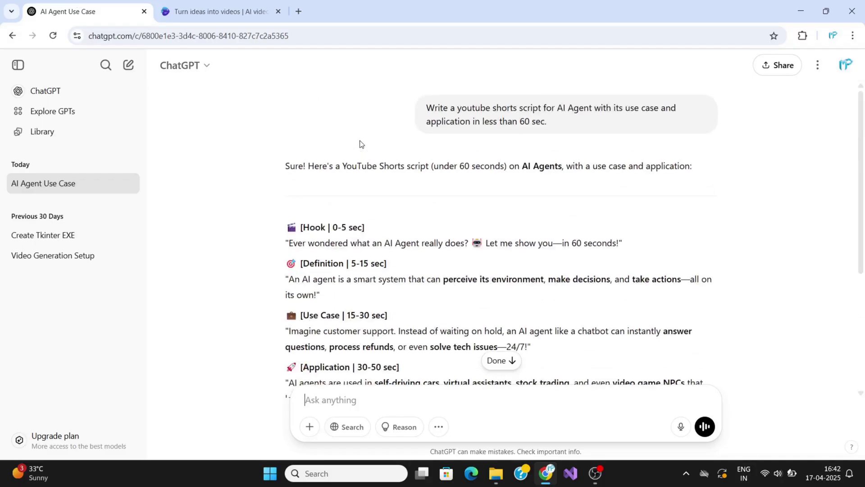
text(give a title)
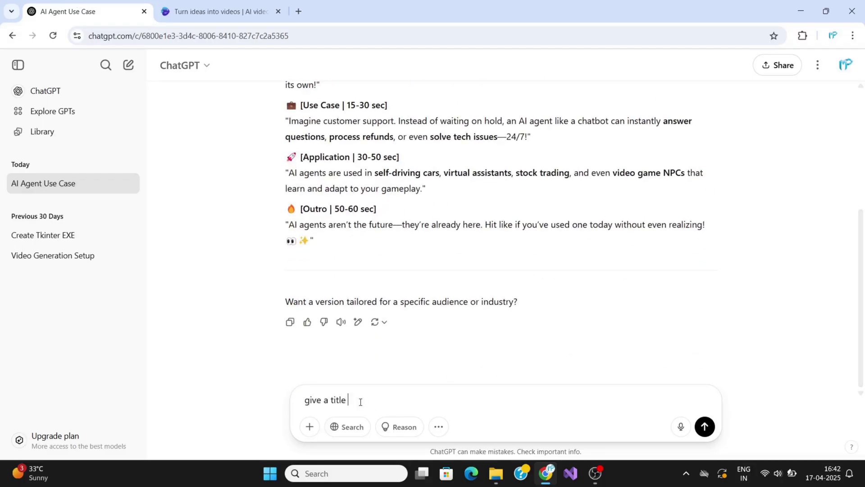
key(Return)
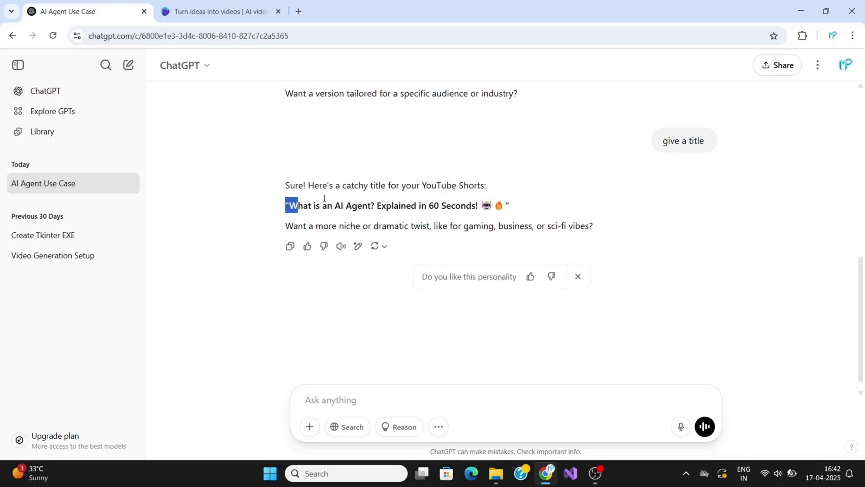
mouse_move(298, 203)
mouse_down()
mouse_move(510, 205)
mouse_move(286, 205)
mouse_up()
click(519, 198)
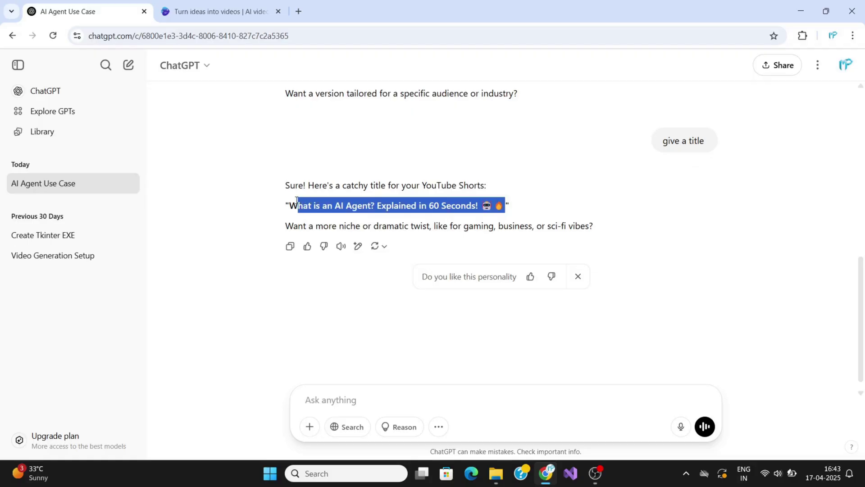
Paste the copied title into invideo's short-video topic field and confirm the settings
click(202, 6)
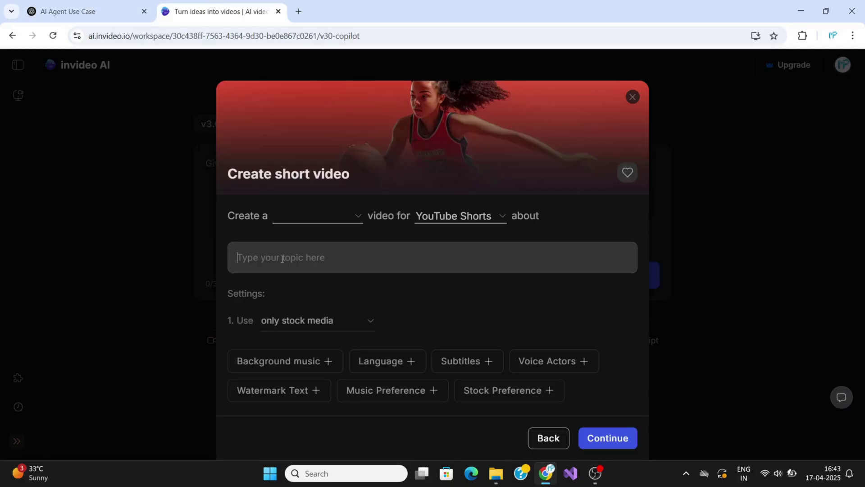
text(What is an AI Agent? Explained in 60 Seconds! 🤖 🔥)
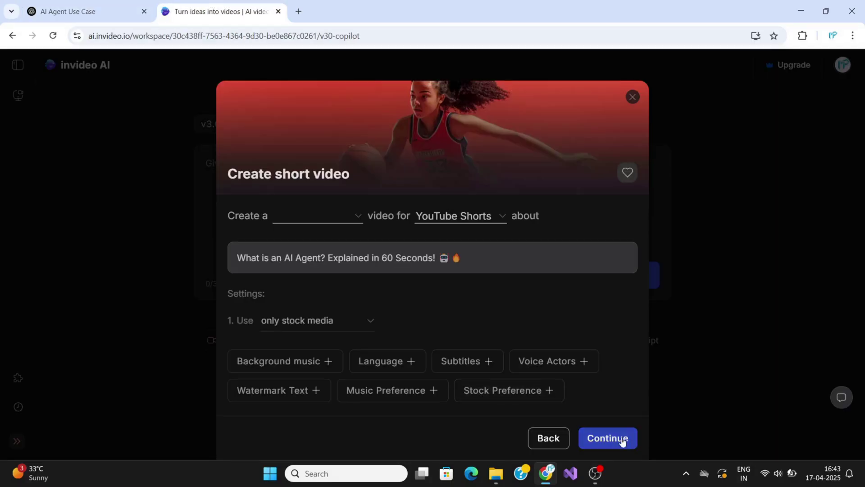
click(608, 438)
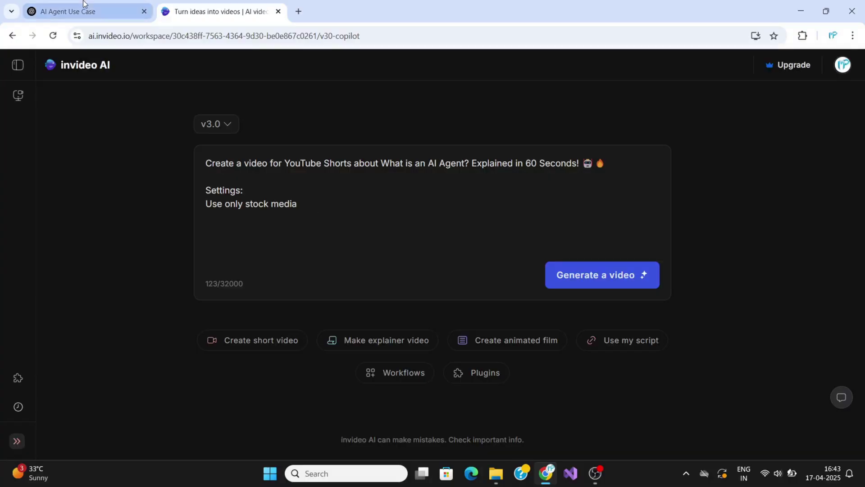
Paste the ChatGPT script below the title and change '60' to '59' in the title and Hook
click(68, 10)
scroll(334, 203, up, 3)
scroll(401, 315, up, 2)
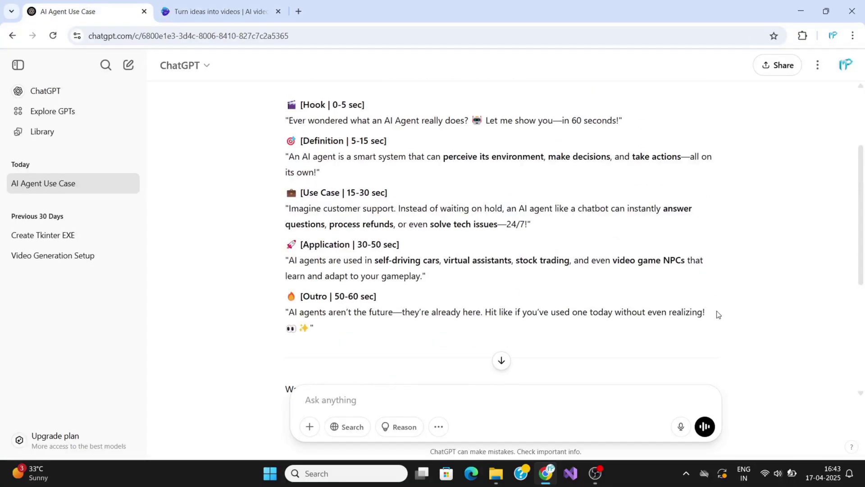
drag(718, 314, 273, 223)
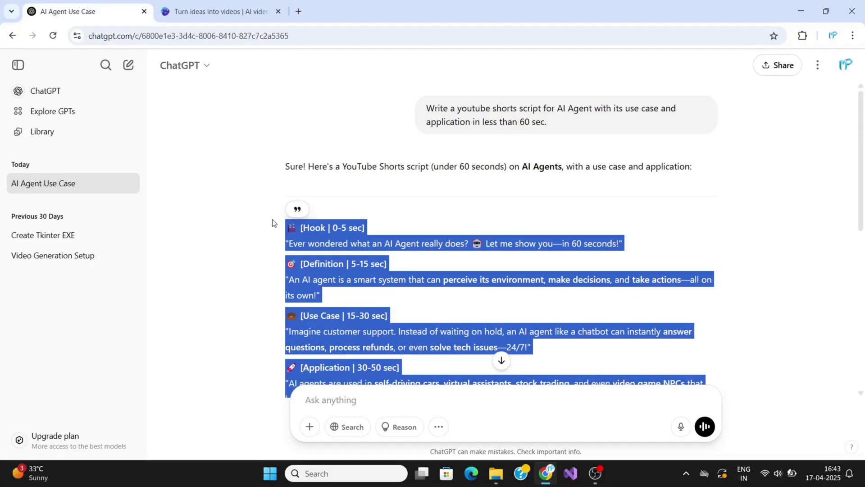
click(218, 8)
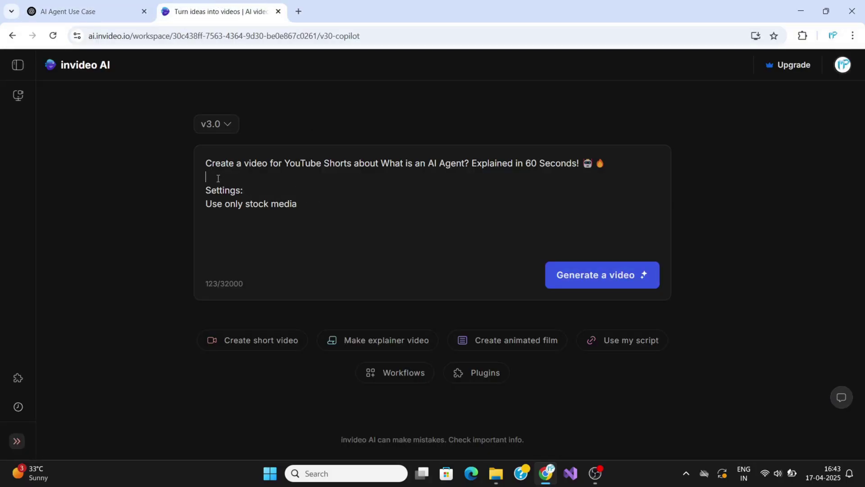
key(Return)
key(ctrl+v)
scroll(218, 177, up, 5)
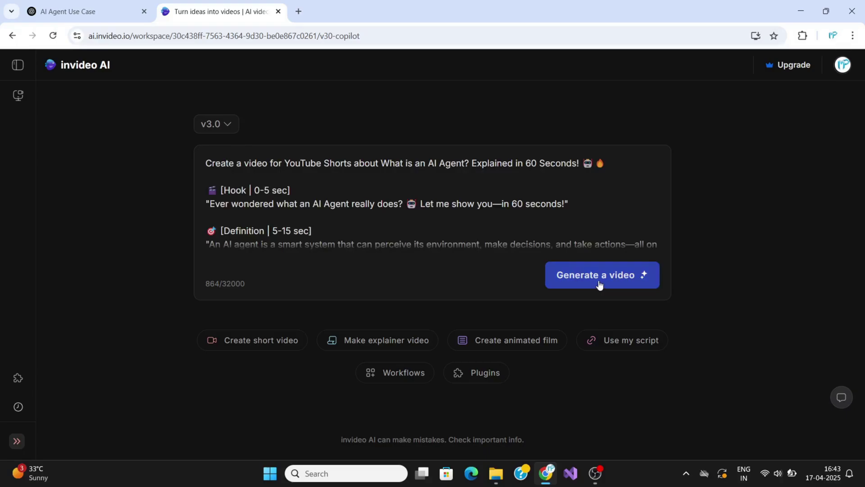
double_click(531, 162)
text(59)
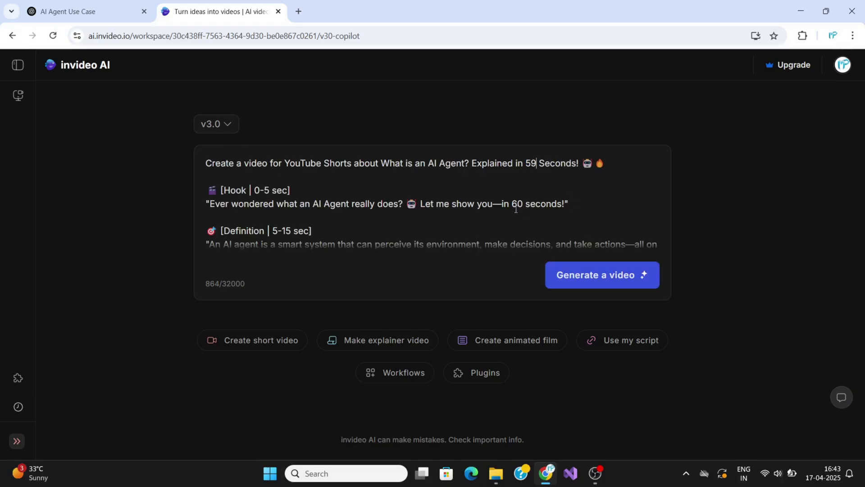
double_click(516, 205)
scroll(555, 246, down, 5)
scroll(555, 246, up, 5)
text(59)
Generate the 'AI Agents: Explained in 59 Seconds!' video and wait for the audience, pace and platform options
click(609, 282)
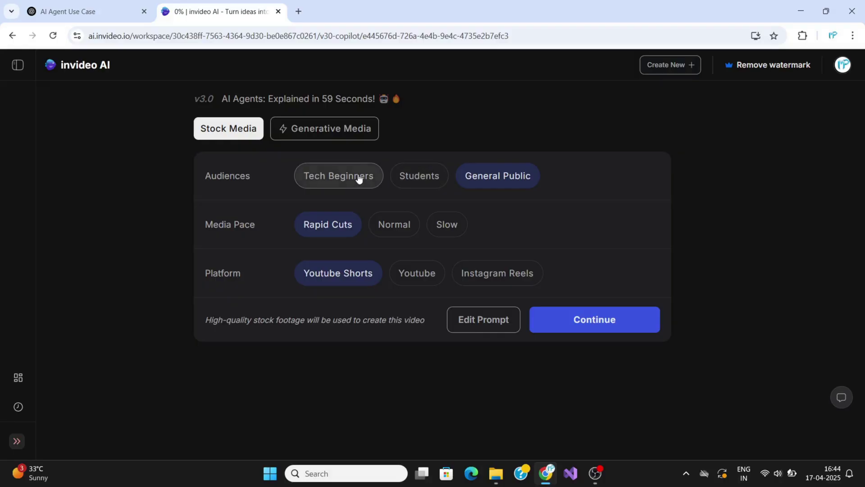
Choose Normal media pace and continue so the 48-second Short is generated
click(396, 227)
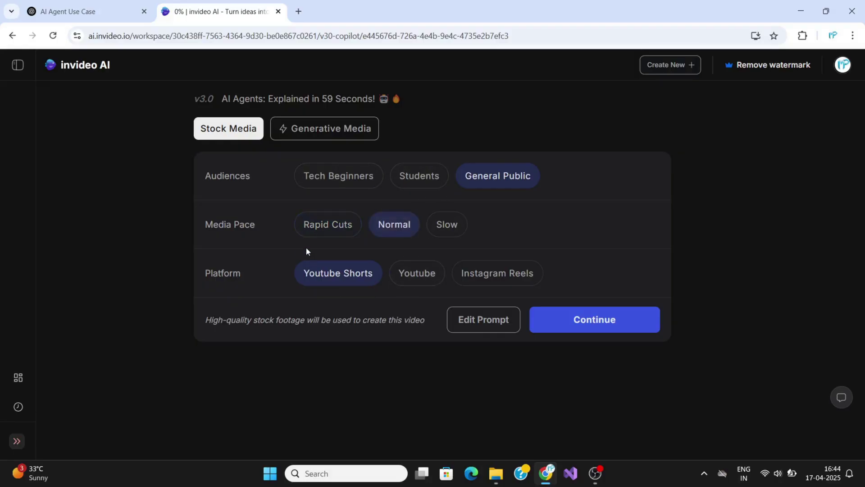
click(600, 323)
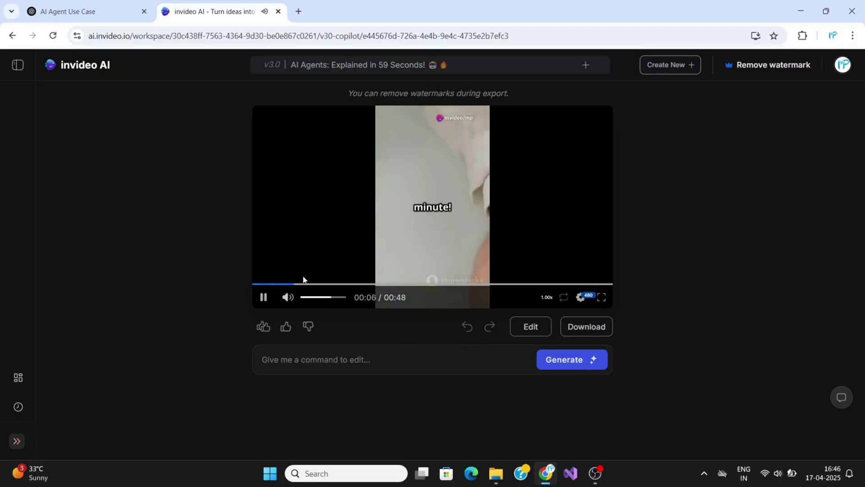
Download the Short at 1080p with stock watermarks and Normal invideo branding
click(263, 298)
click(586, 327)
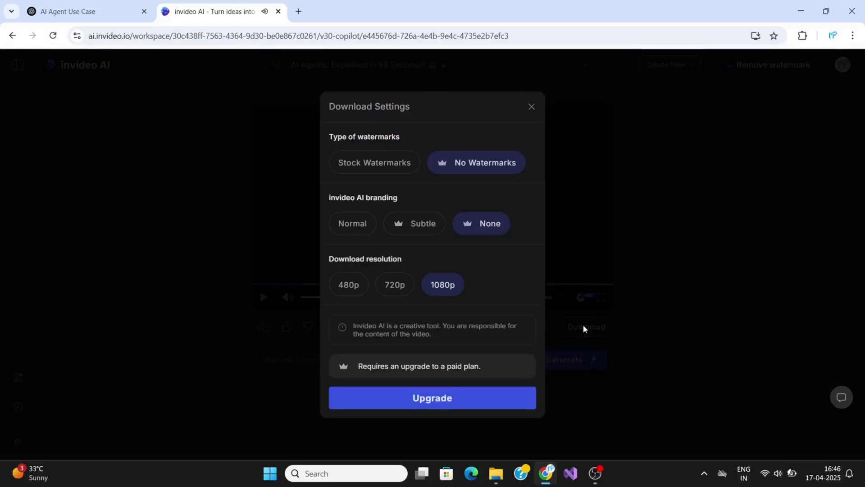
click(393, 290)
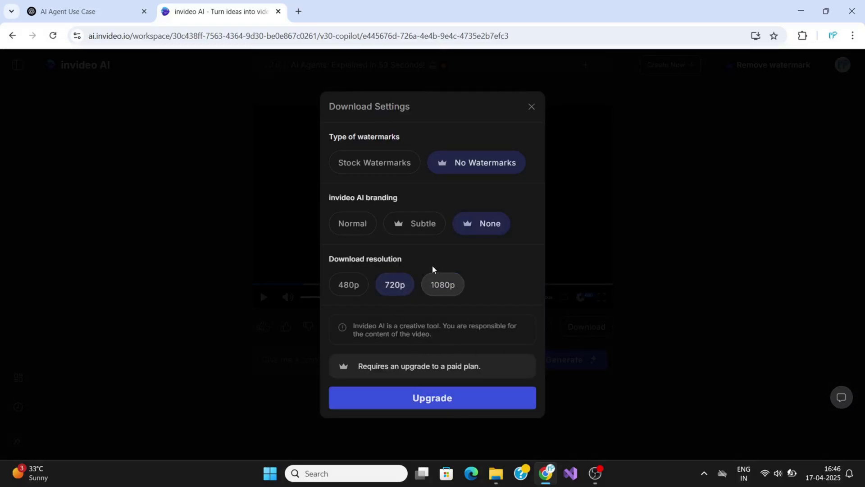
click(369, 167)
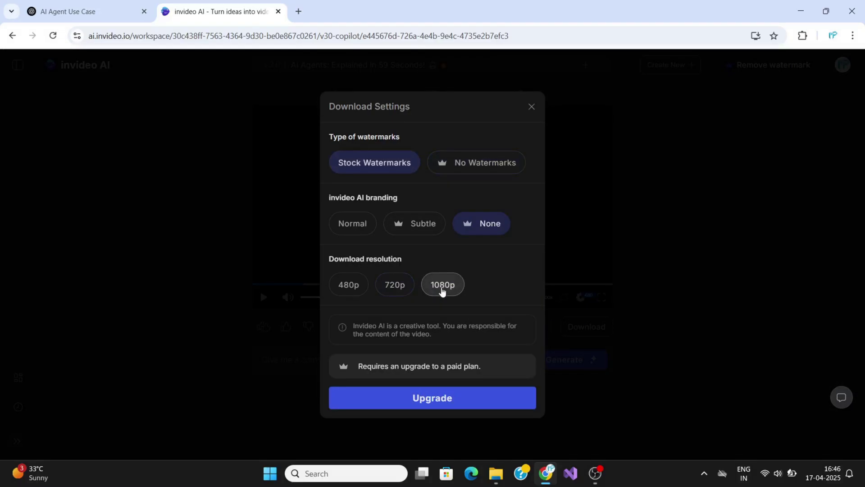
click(352, 225)
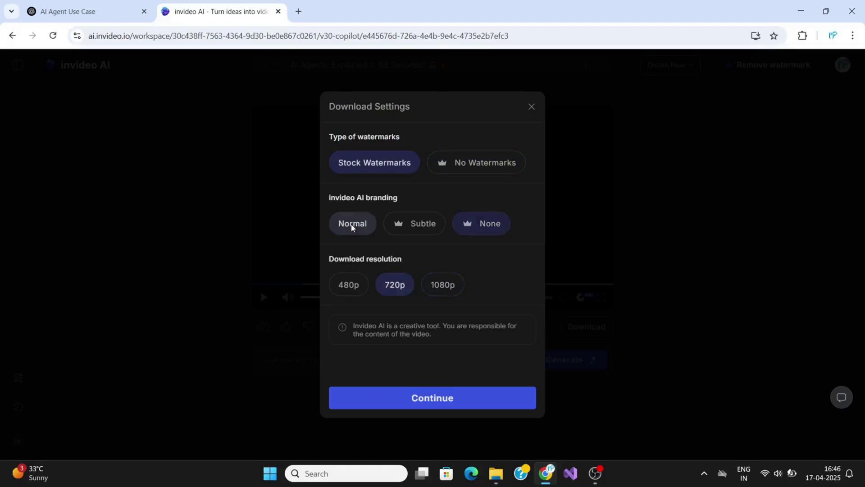
click(443, 287)
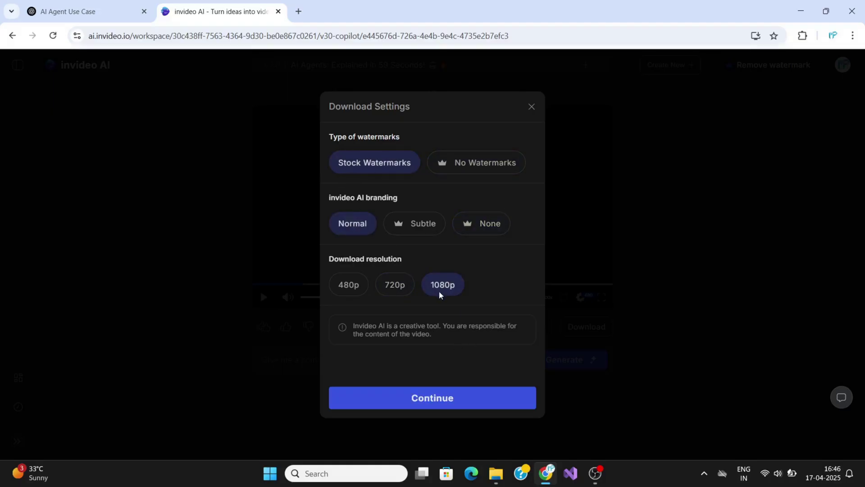
click(440, 401)
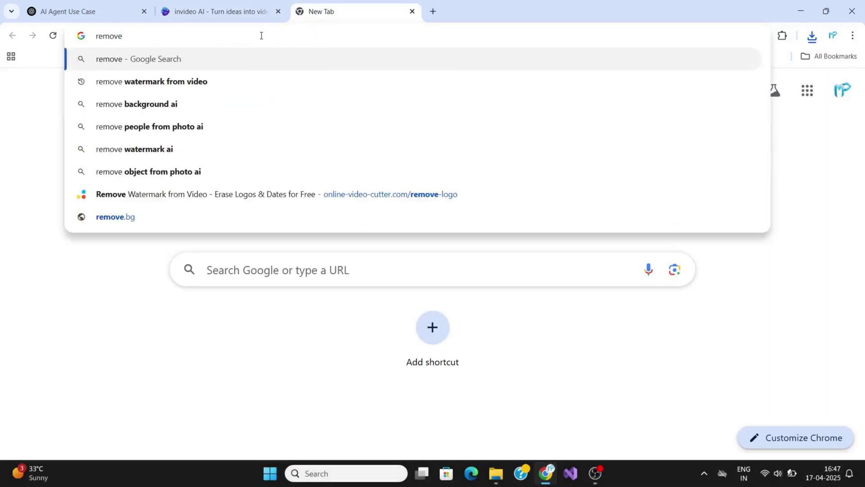
Find the online-video-cutter logo remover and bring up its file picker
click(225, 79)
click(232, 173)
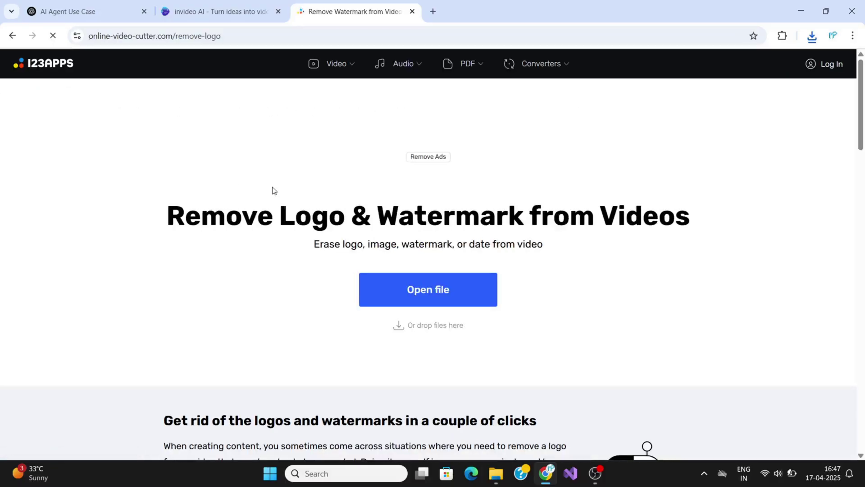
click(427, 297)
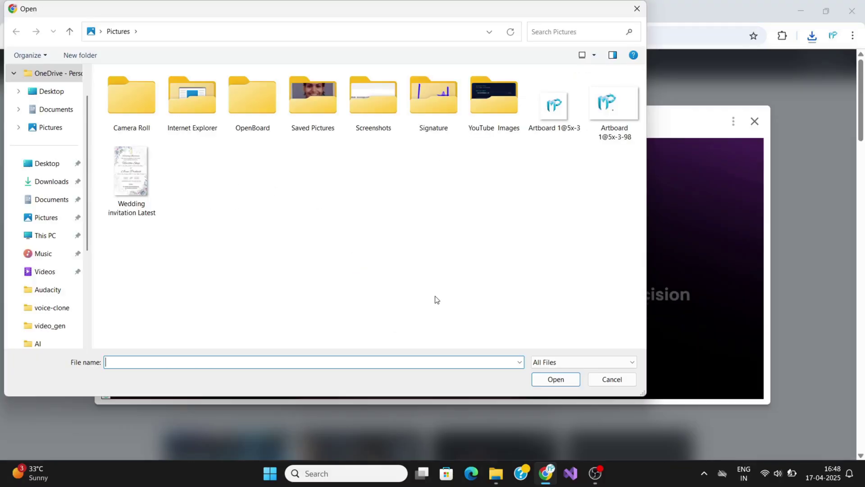
Upload the AI Agents MP4 from the Downloads folder into the Remove Logo editor
click(51, 109)
click(46, 92)
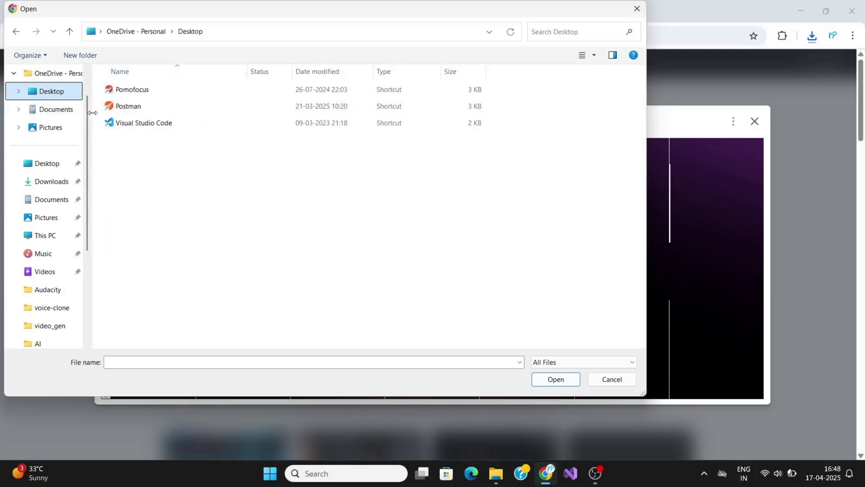
click(47, 182)
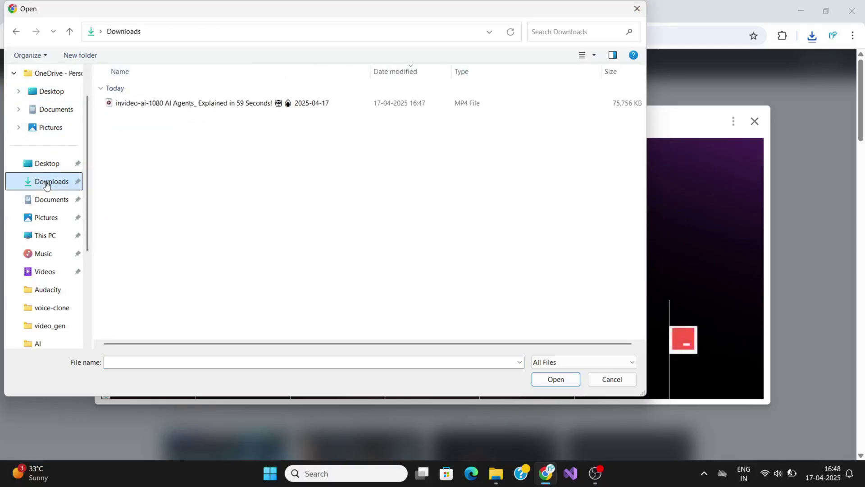
click(189, 104)
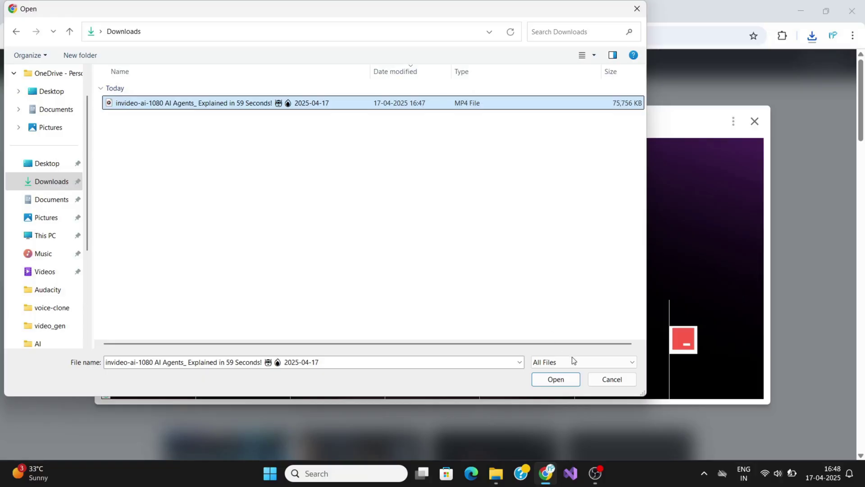
click(555, 380)
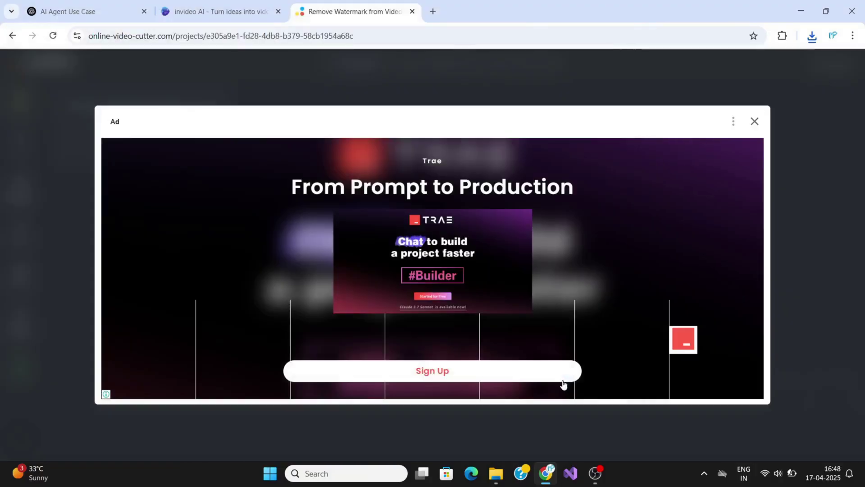
Dismiss the ad, pause on a watermark frame, and apply a removal box over the top-right invideo logo
click(754, 121)
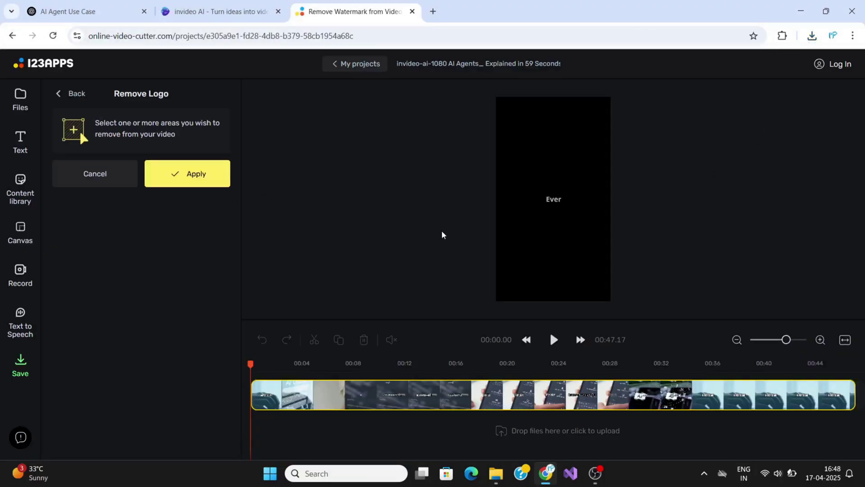
click(554, 339)
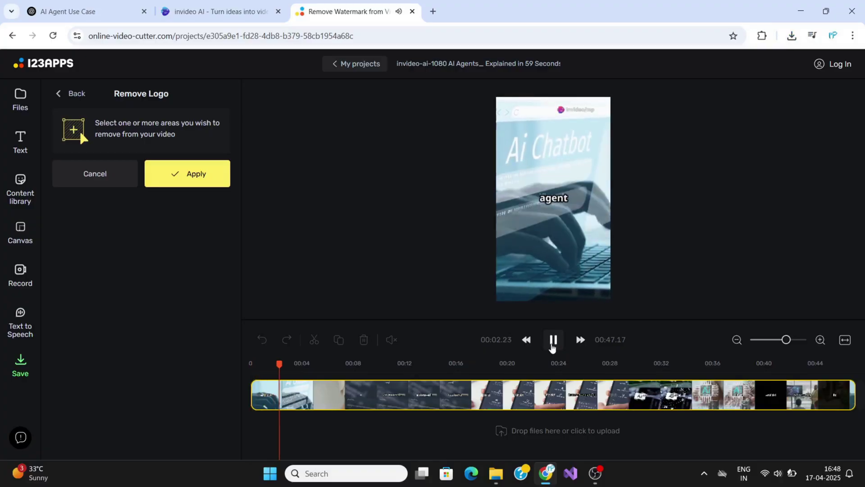
click(552, 346)
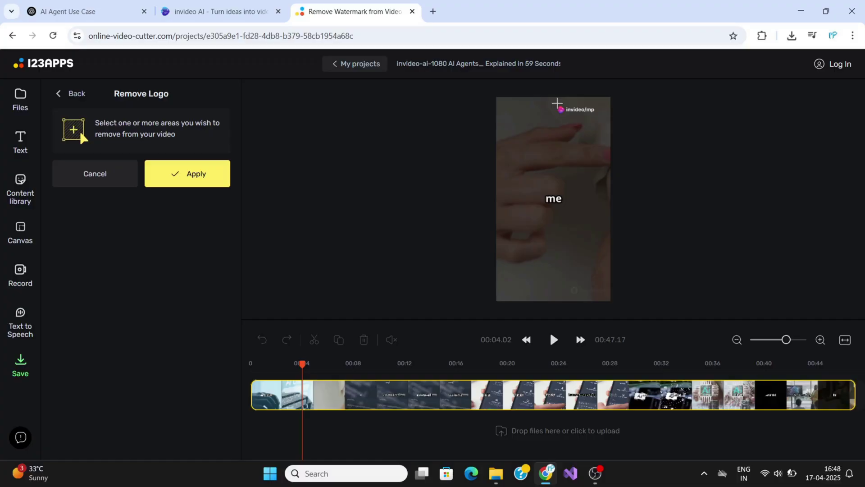
drag(558, 104, 599, 114)
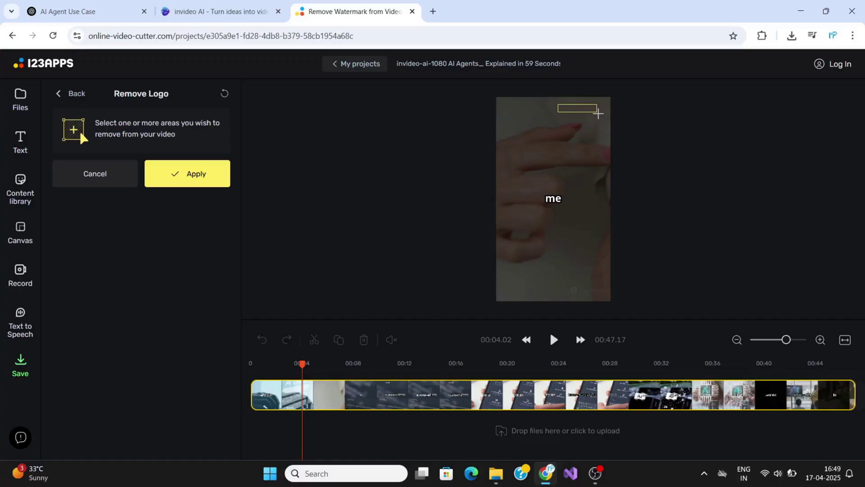
click(189, 182)
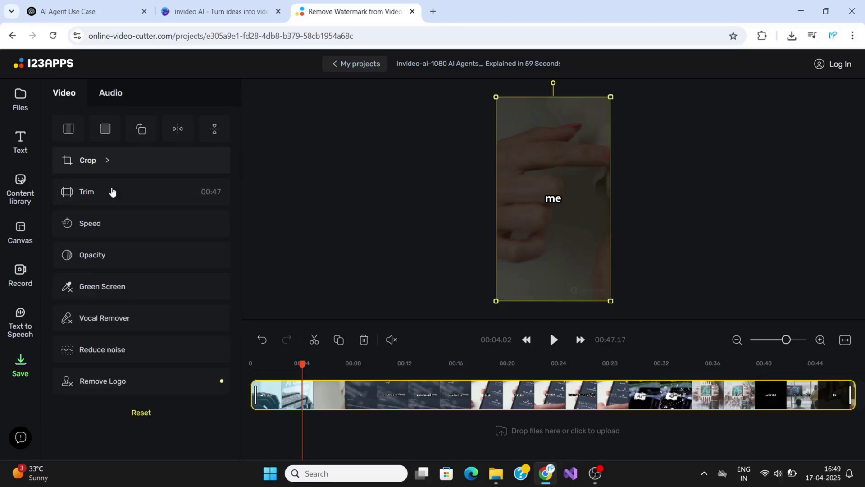
Add a Pacifico 'Mp Codes' caption at font size 14
click(29, 139)
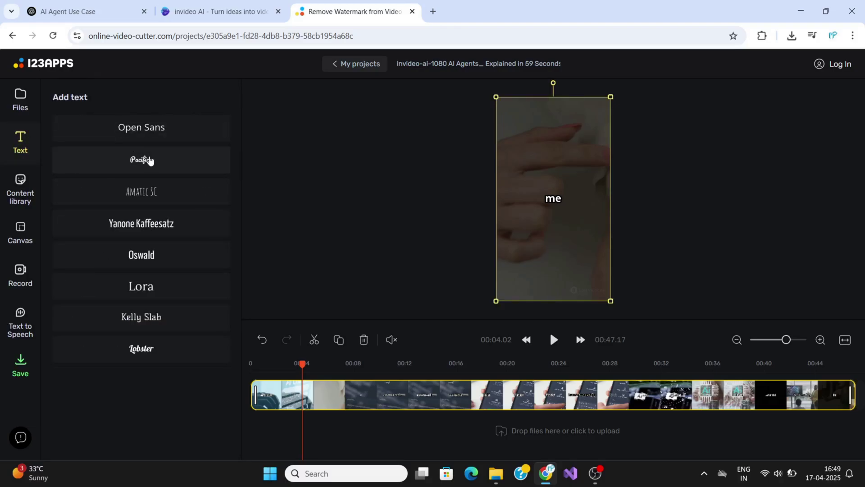
click(150, 160)
text(Mp)
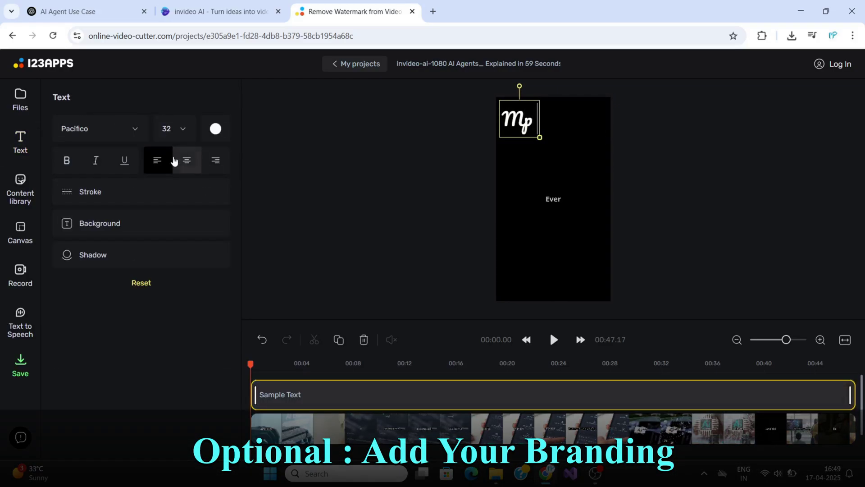
text( Codes)
click(183, 130)
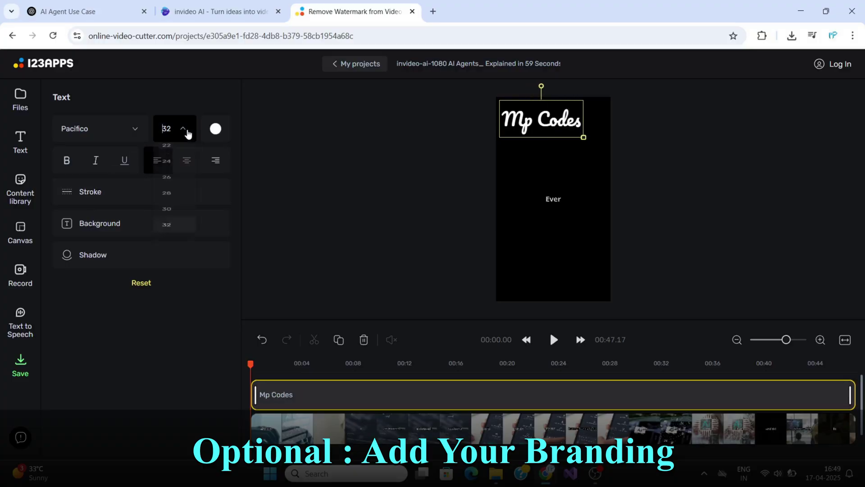
click(173, 208)
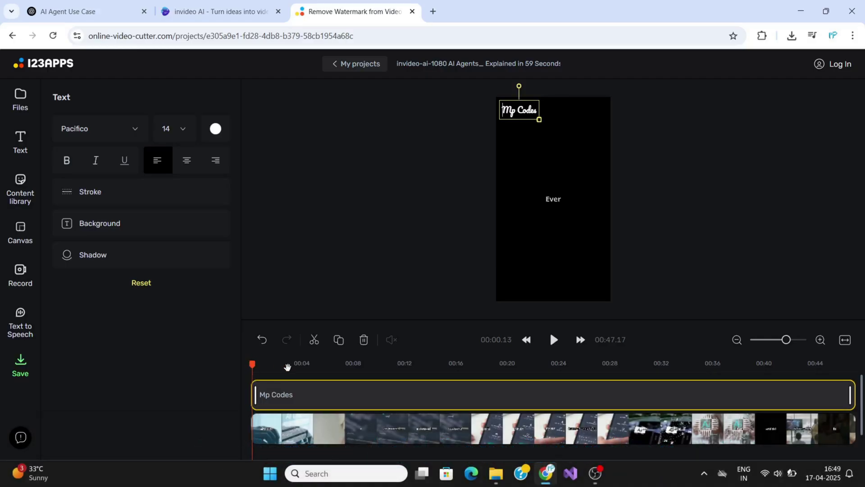
Scrub to about 9.35 seconds and drag the caption into the top-right corner
click(288, 364)
click(336, 380)
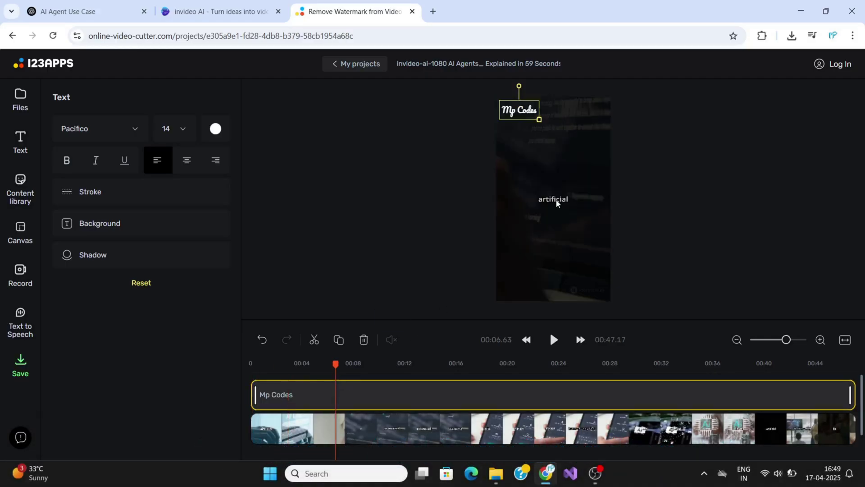
click(366, 379)
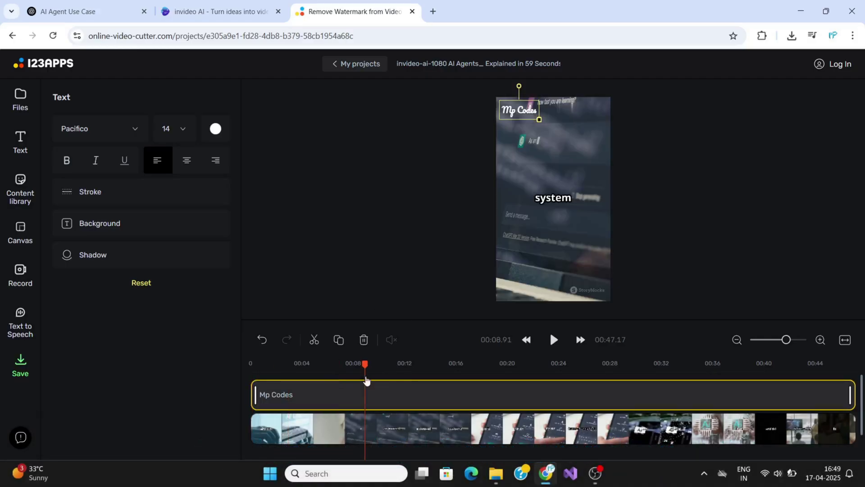
click(371, 377)
drag(519, 120, 580, 119)
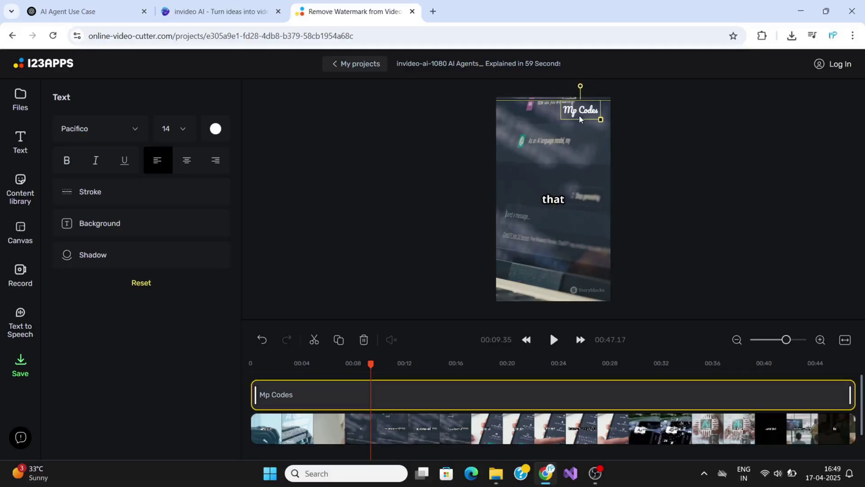
click(592, 147)
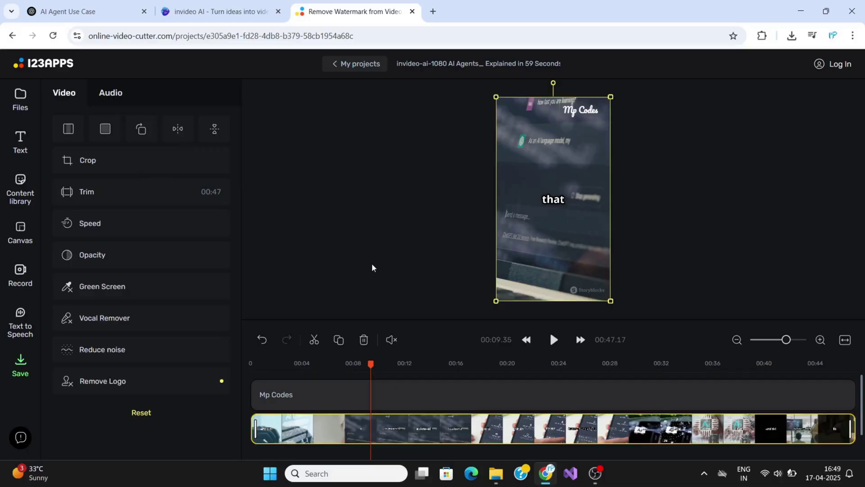
Render the Mp Codes-branded video as a 720p MP4, save it, and play the downloaded file
click(22, 367)
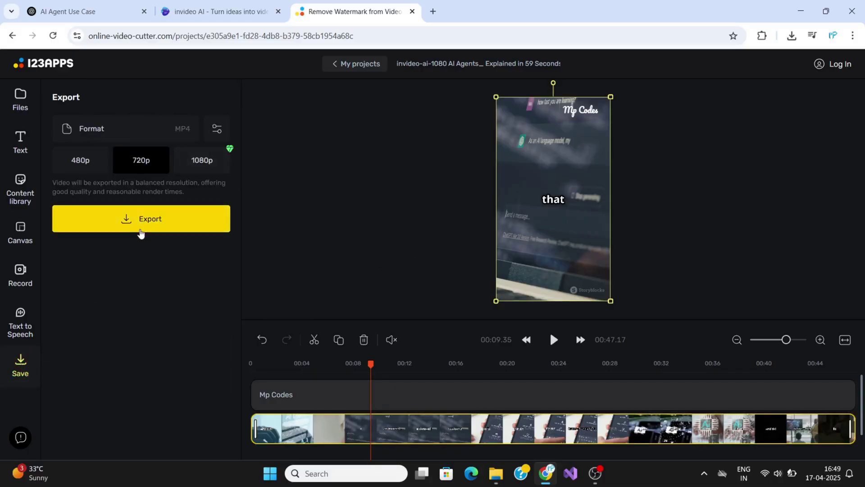
click(140, 230)
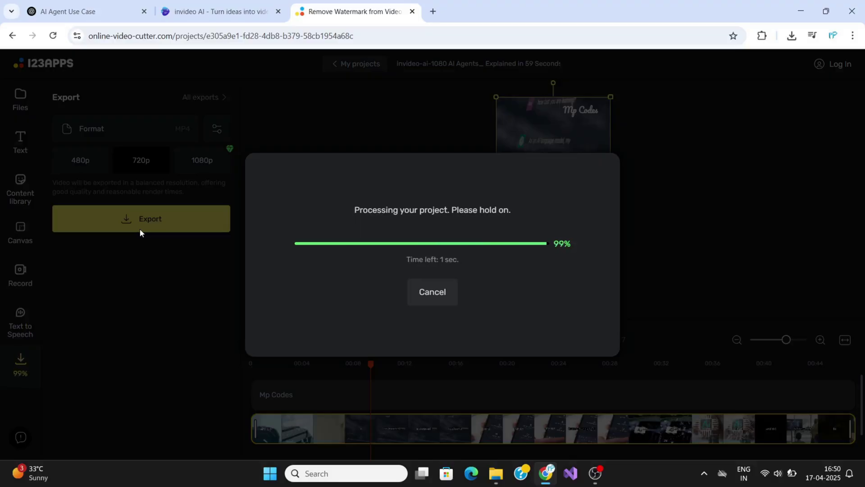
click(433, 290)
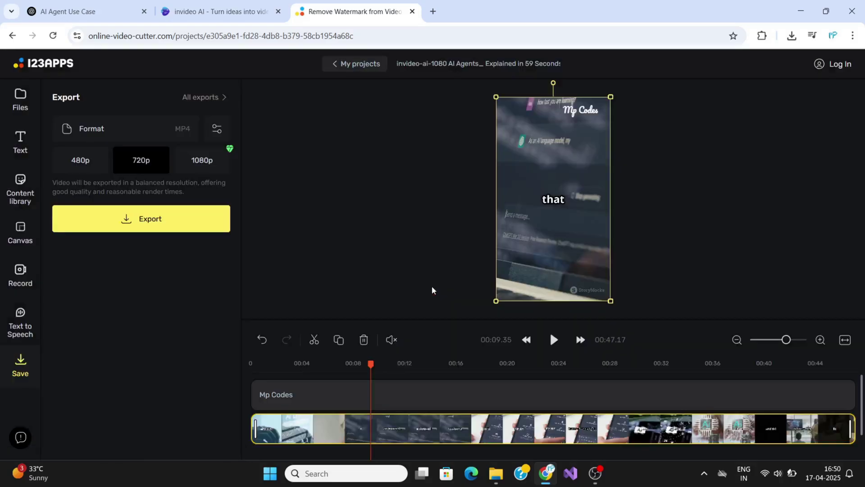
click(792, 40)
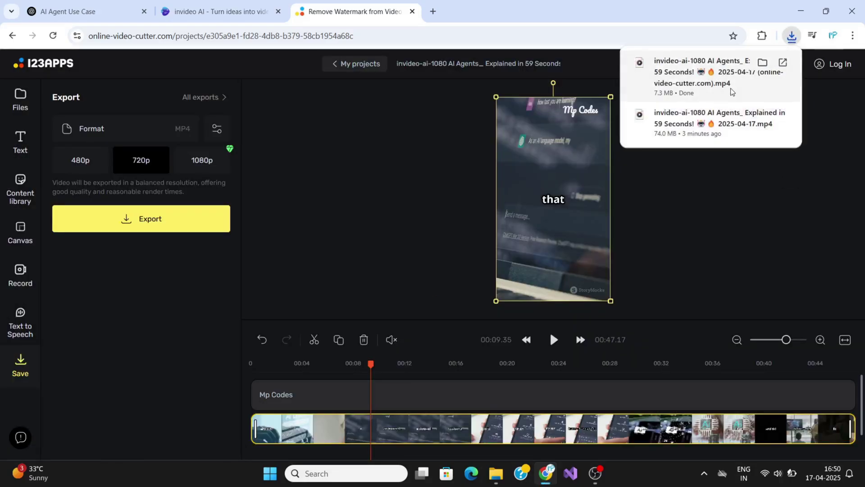
click(696, 74)
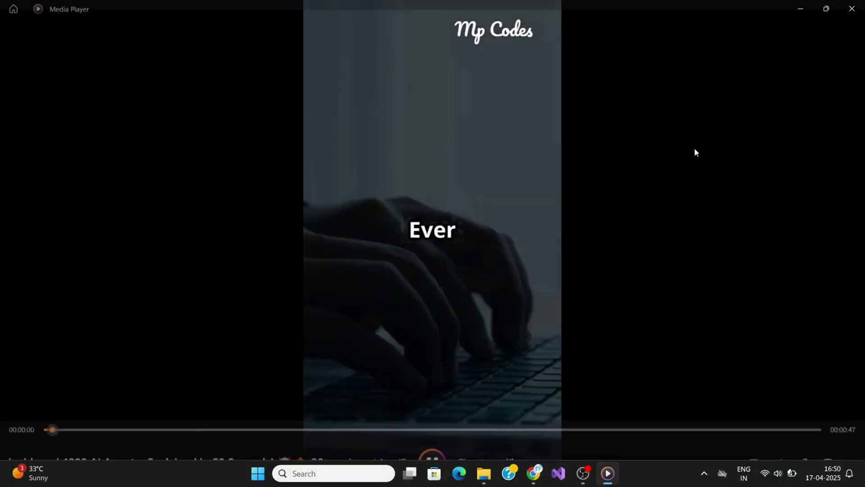